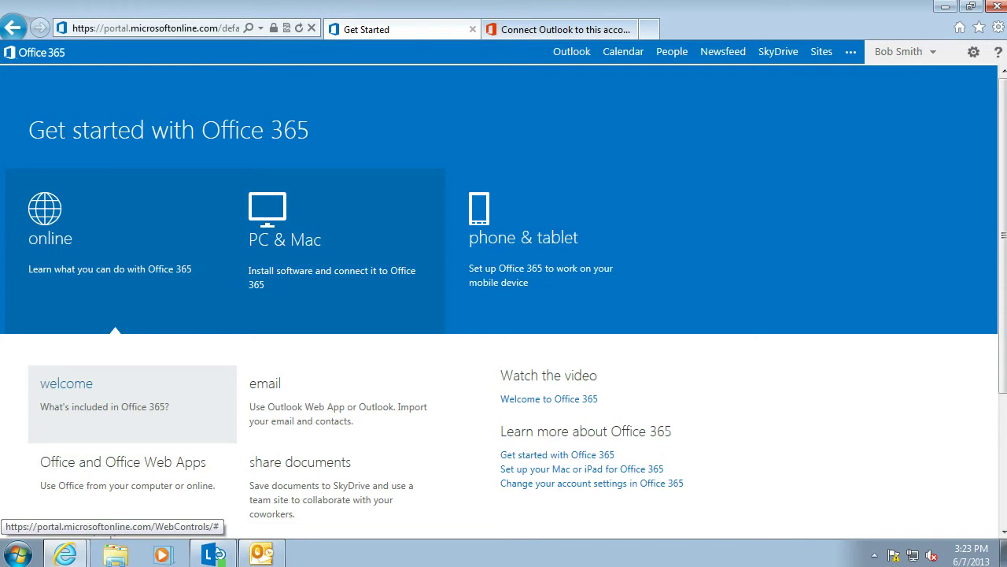
Show the PC & Mac desktop setup section and open its 'Use my current Office desktop apps' help article
click(334, 250)
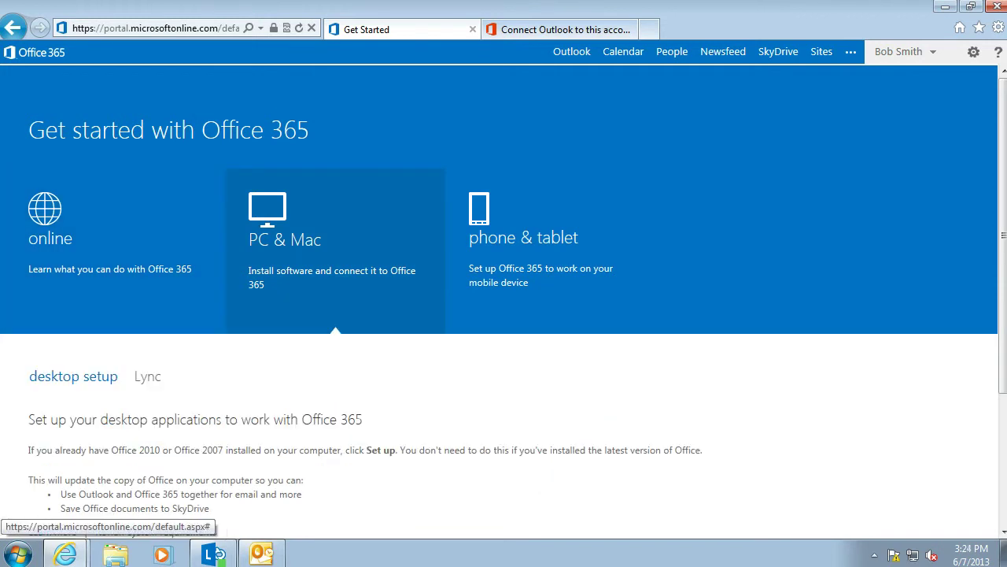
scroll(503, 299, down, 3)
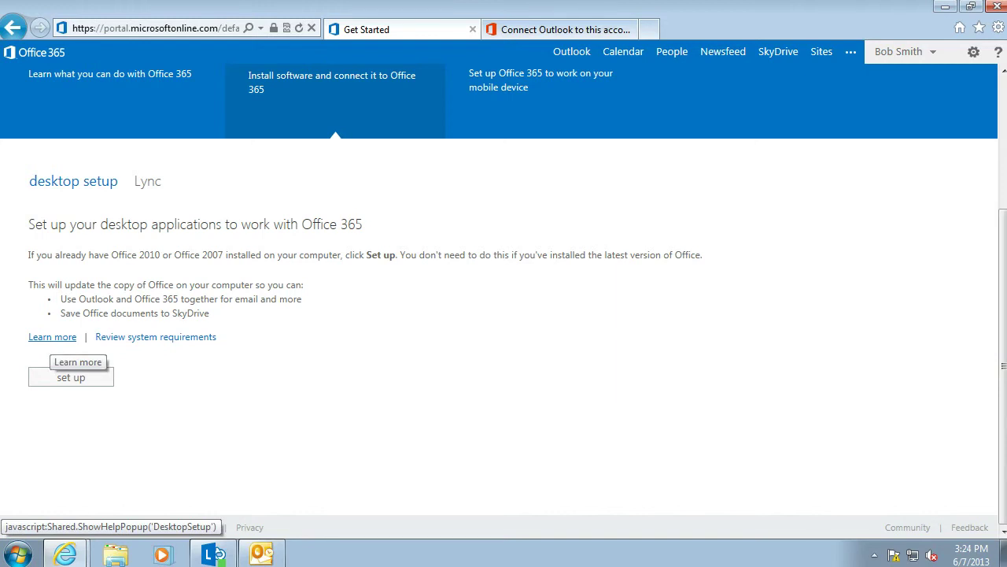
click(52, 337)
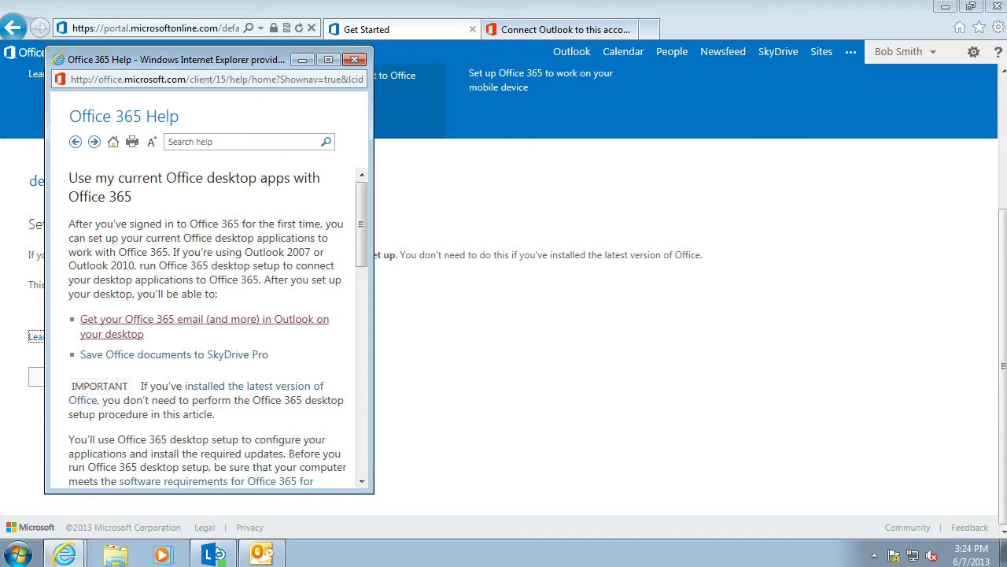
Go from 'Get your Office 365 email in Outlook' to the 'Connect Outlook to this account' instructions
click(181, 320)
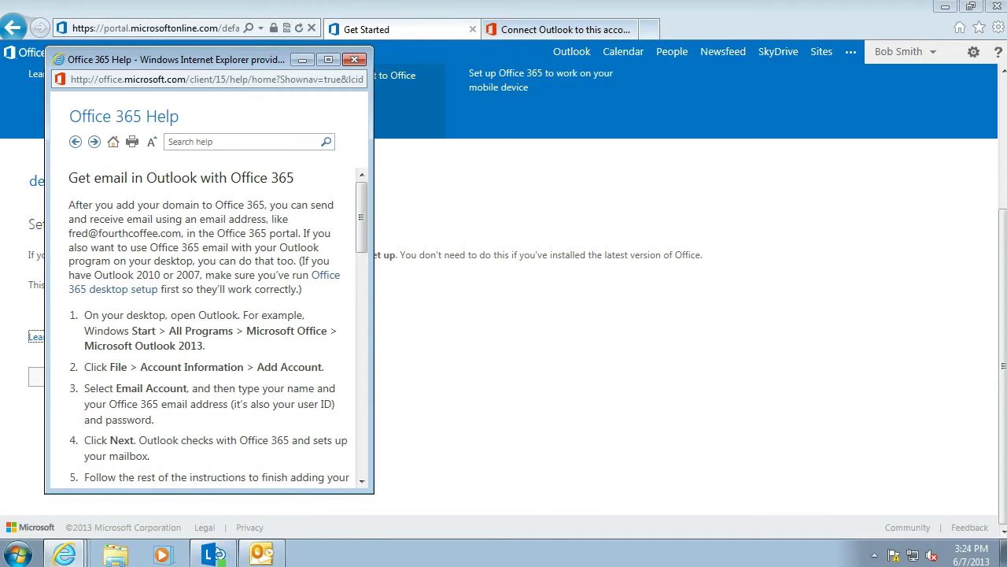
scroll(213, 327, down, 10)
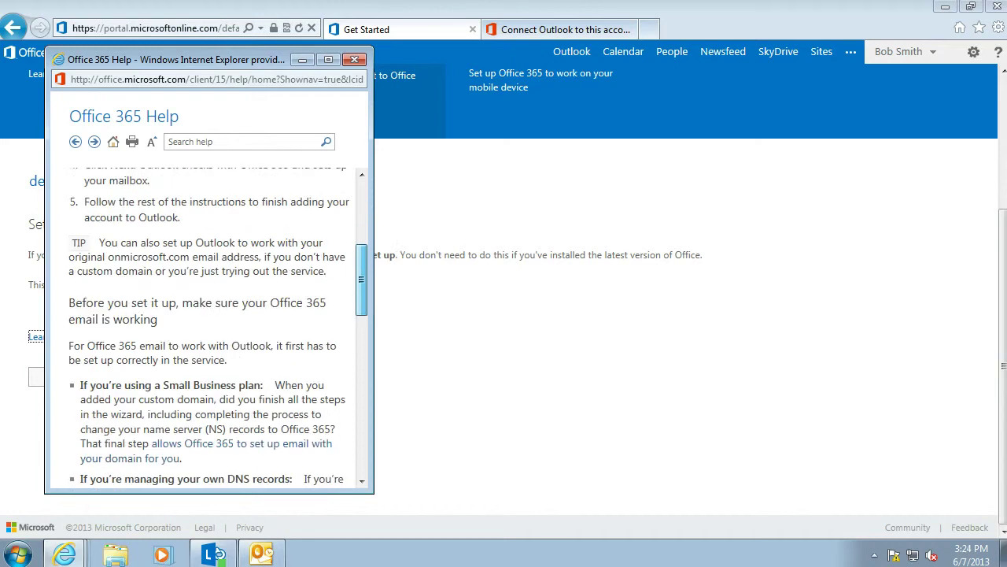
scroll(212, 327, down, 2)
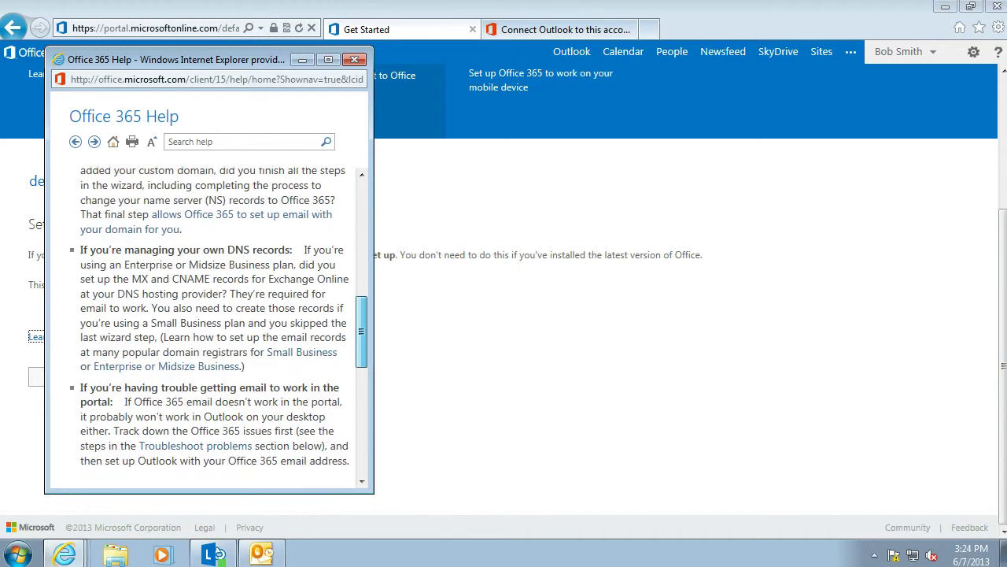
scroll(213, 327, up, 3)
scroll(212, 326, down, 6)
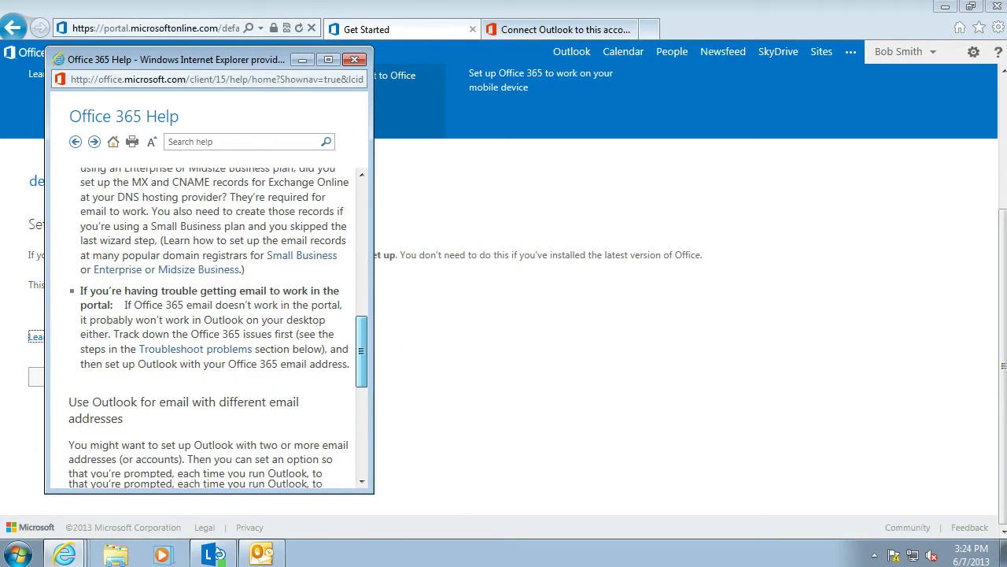
scroll(213, 326, down, 10)
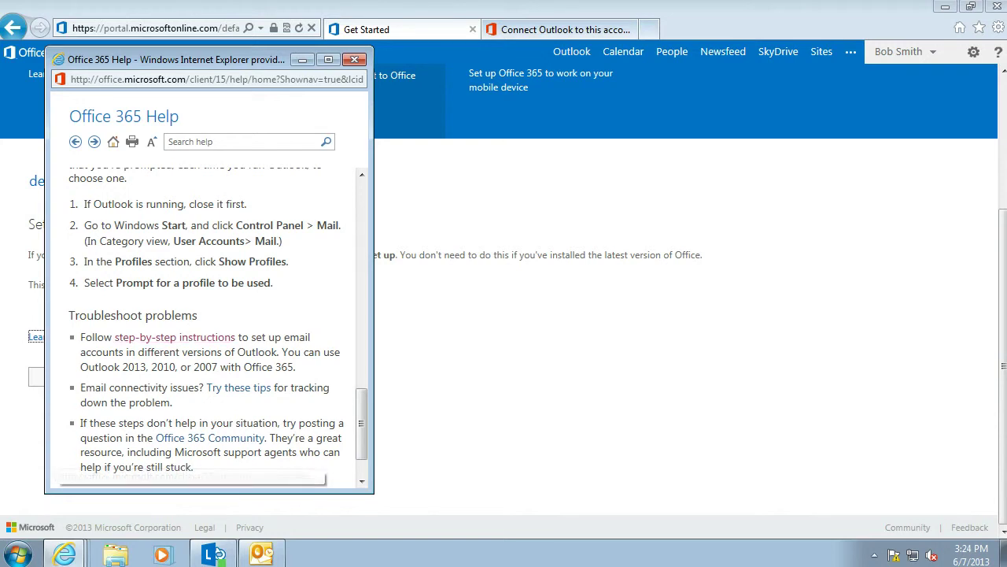
click(174, 337)
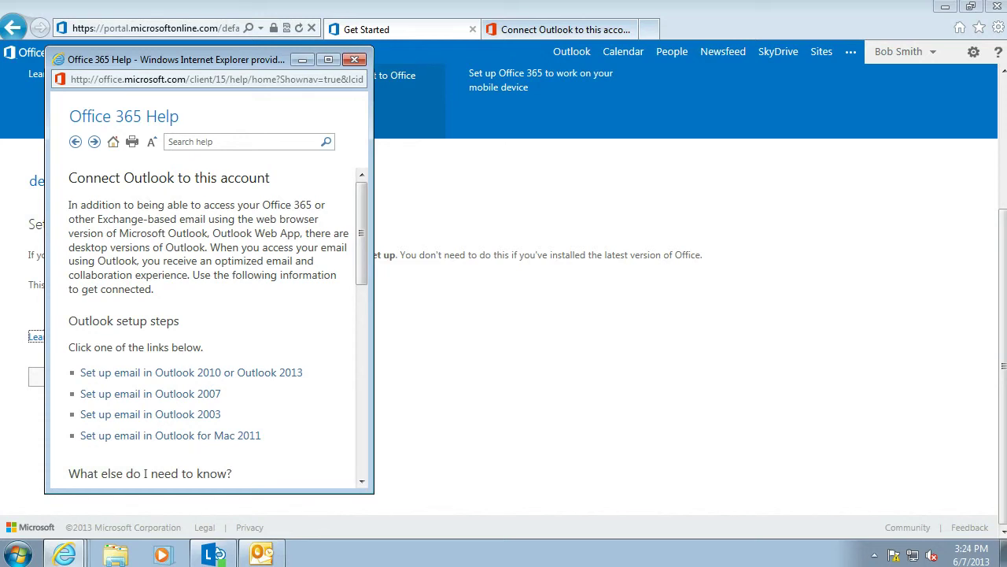
Open the Outlook 2010 or Outlook 2013 setup article and read its desktop-setup paragraph
click(192, 372)
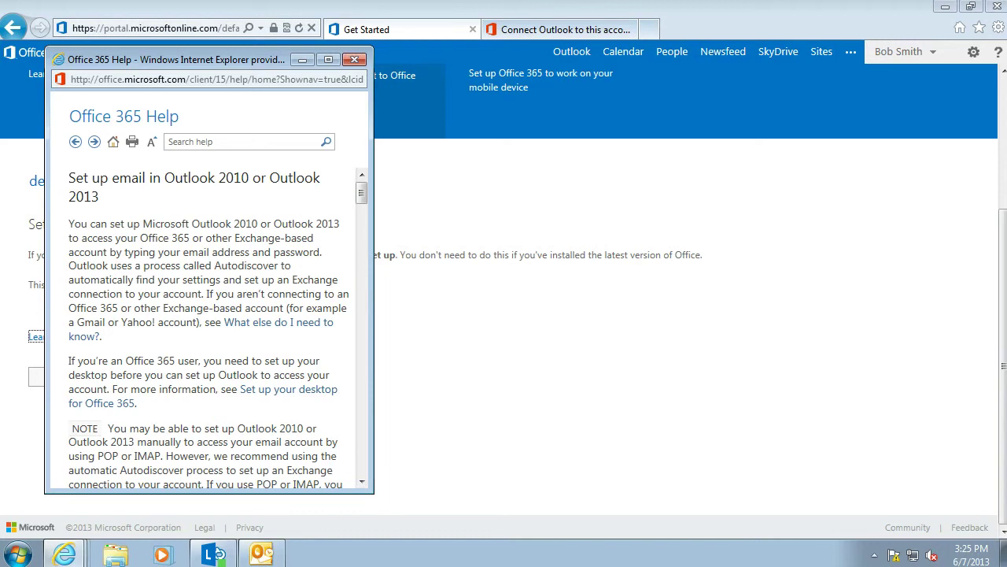
triple_click(262, 389)
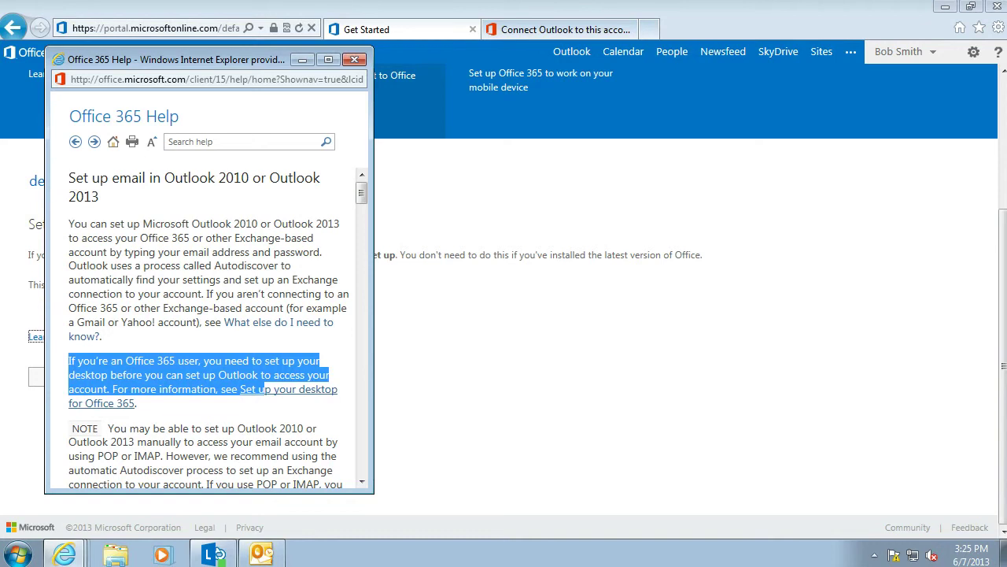
drag(262, 389, 148, 421)
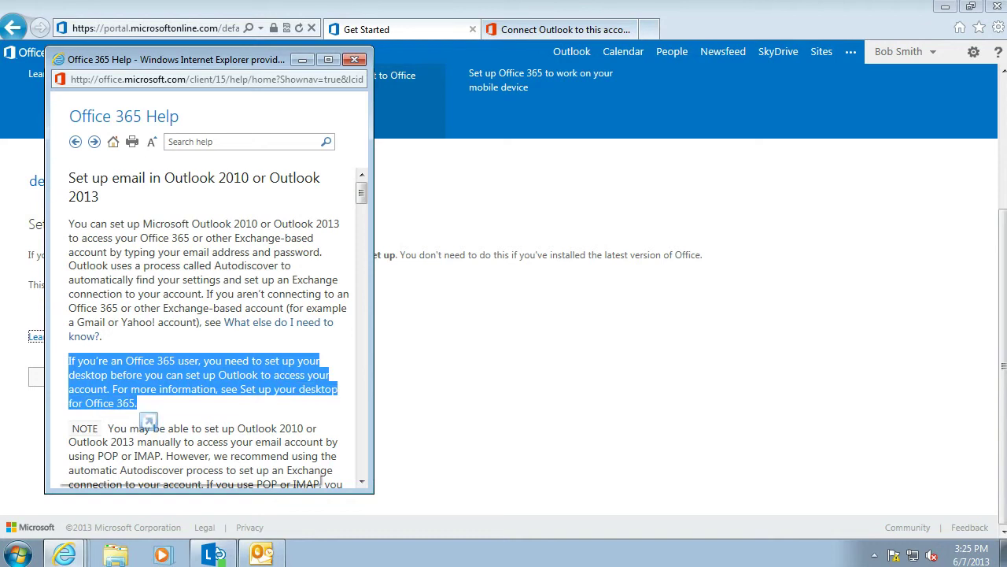
click(148, 421)
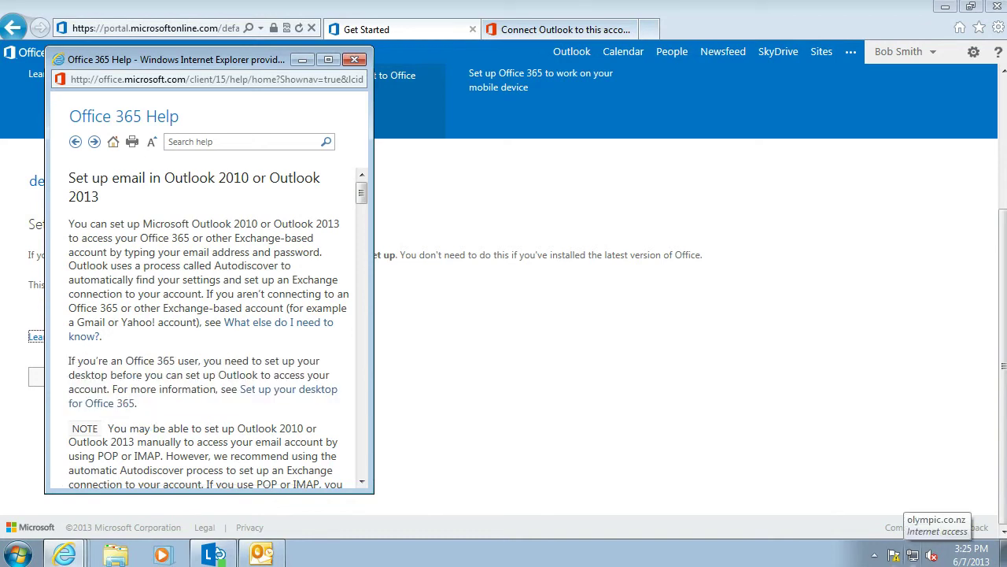
Jump to the Exchange connection section, then bring the Outlook mail window forward
scroll(209, 330, down, 5)
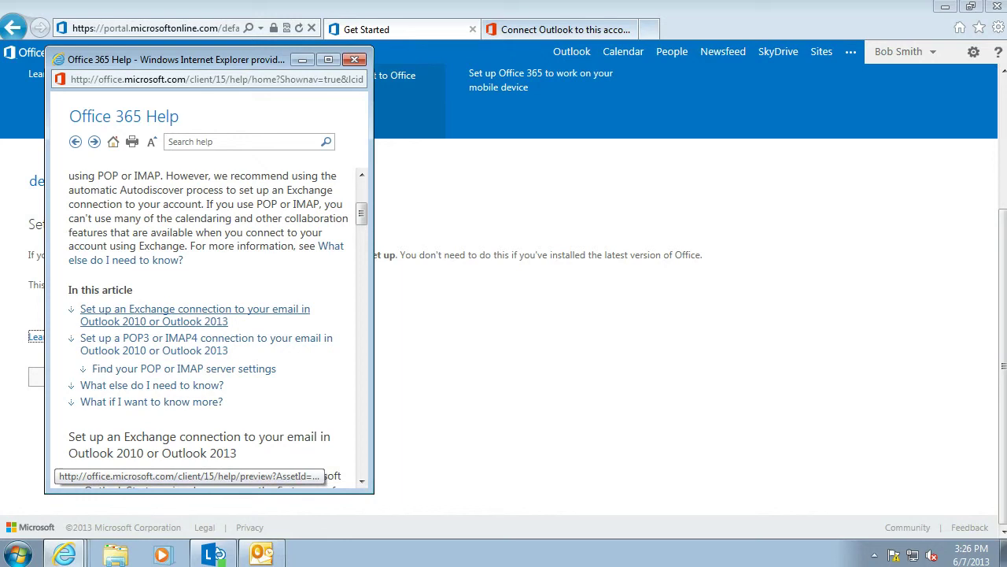
click(194, 315)
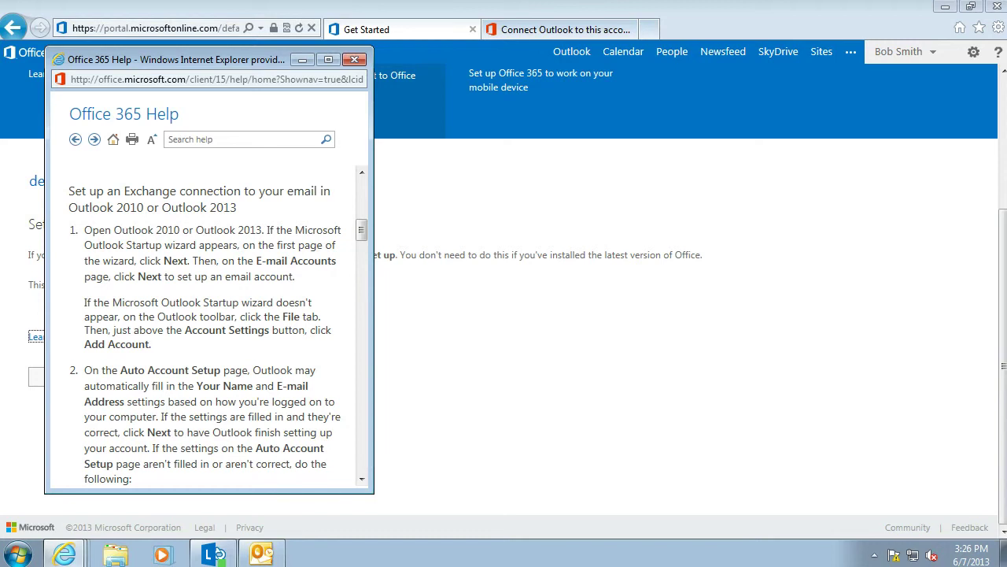
click(262, 555)
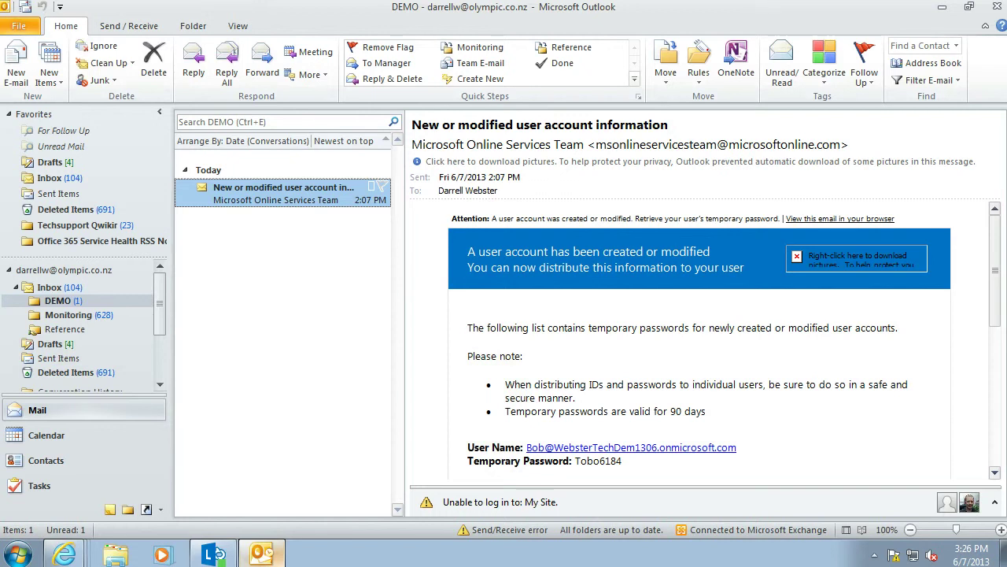
From File > Account Settings, start a New e-mail account on the E-mail tab
key(alt+f)
key(Escape)
key(alt+f)
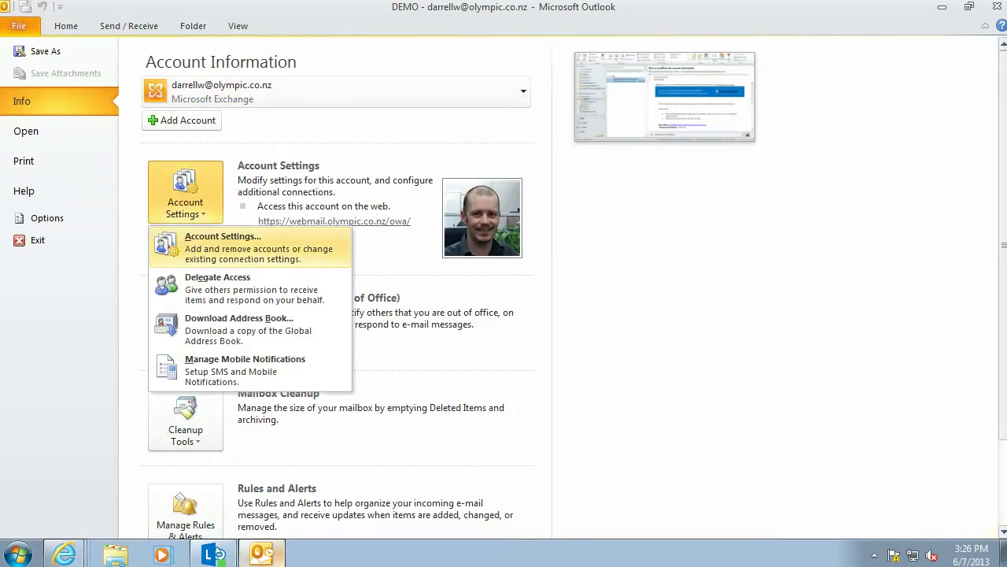
key(Escape)
key(Escape)
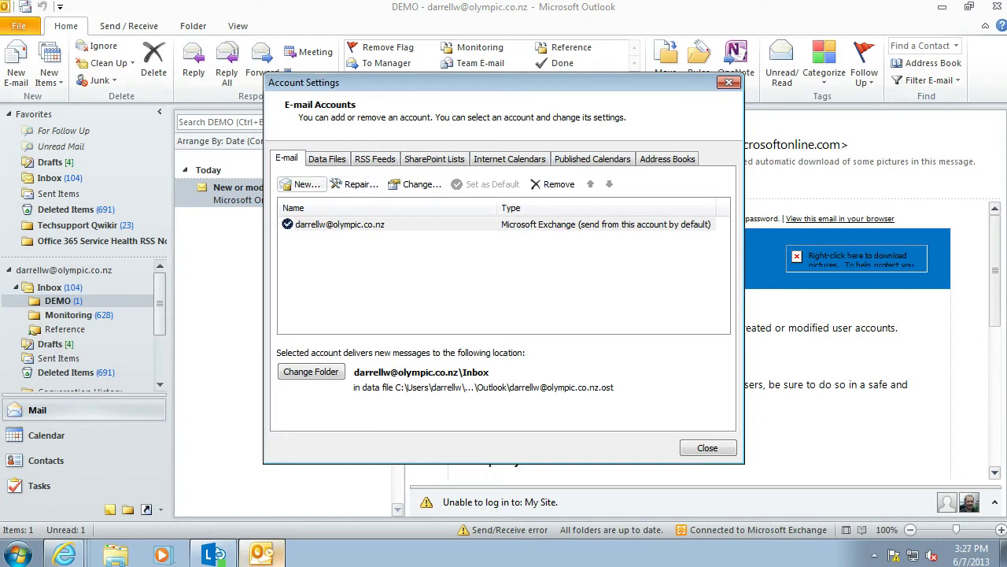
click(303, 184)
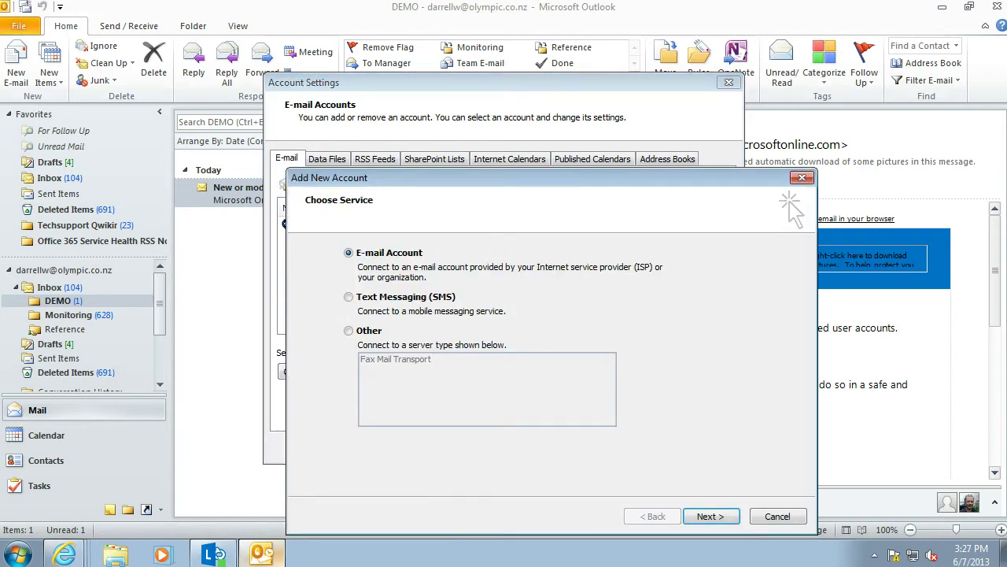
Enter the user's name, Office 365 e-mail address and password for Auto Account Setup
key(Return)
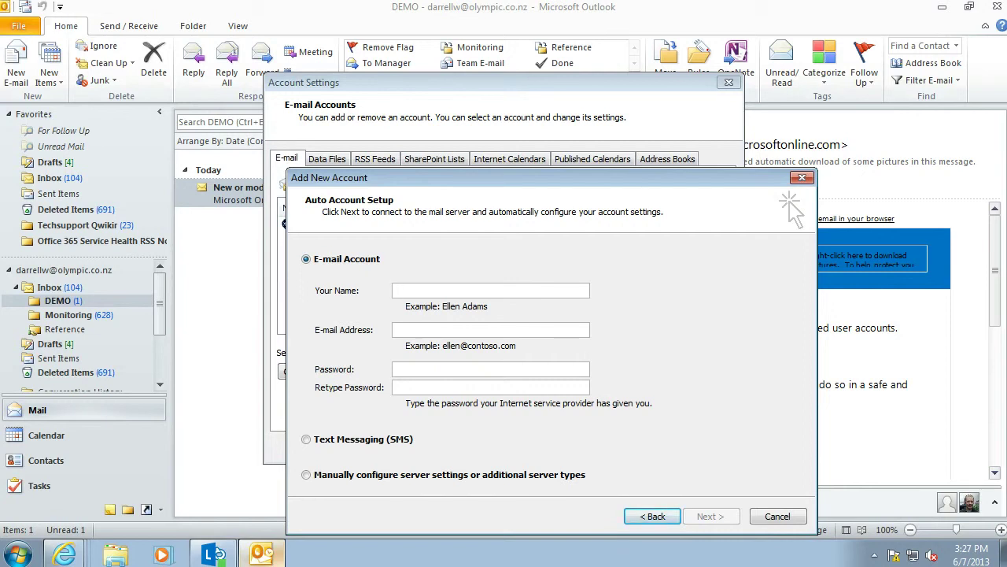
text(bob smith)
key(Tab)
key(ctrl+v)
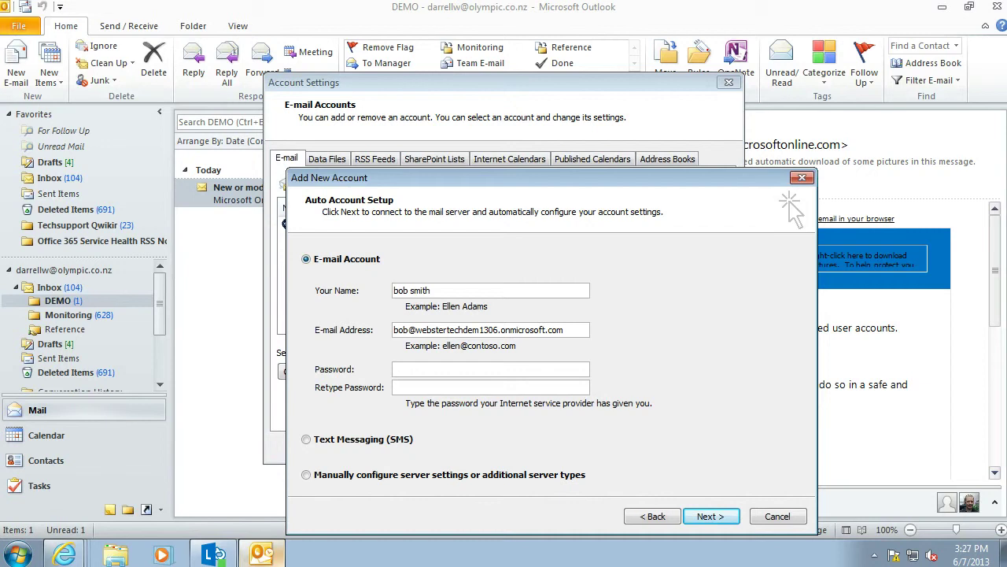
key(ctrl+v)
key(Tab)
key(ctrl+v)
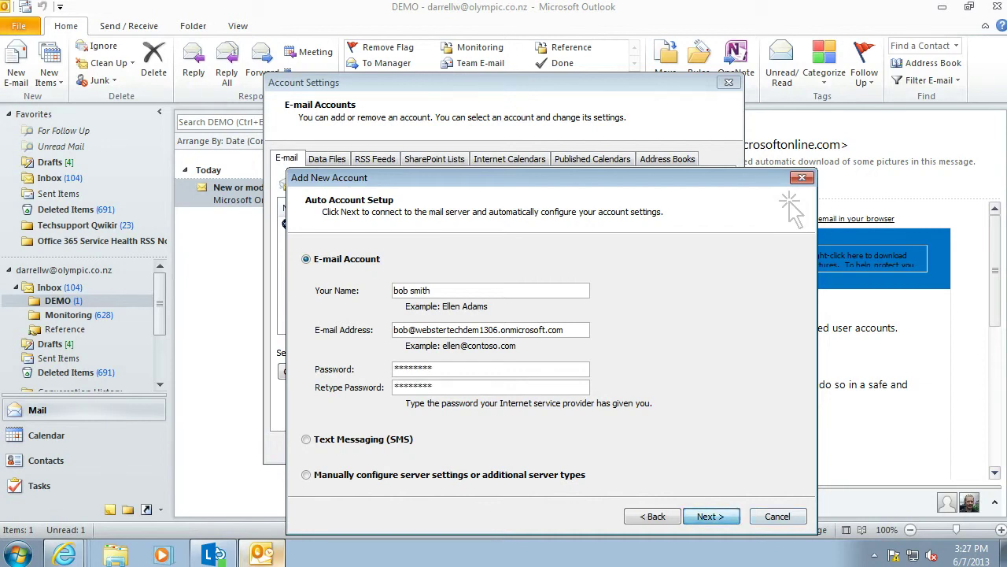
key(Return)
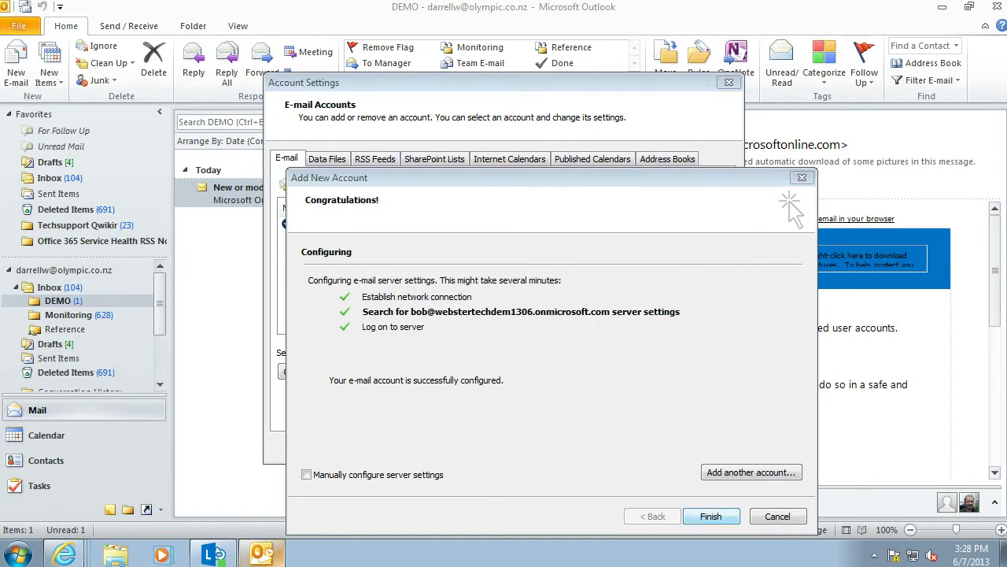
Finish adding the account, acknowledge the restart notice and close Account Settings
key(Return)
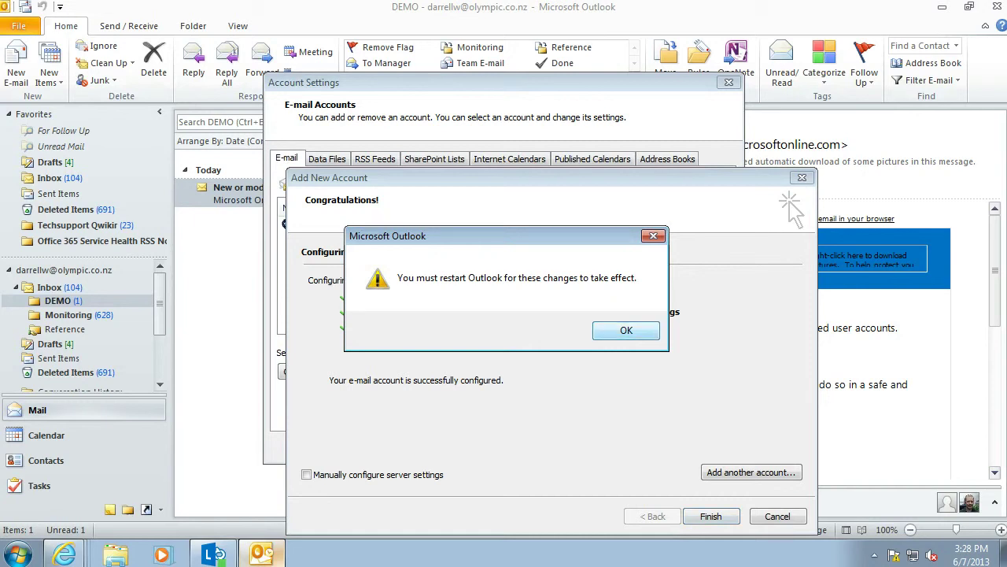
key(Return)
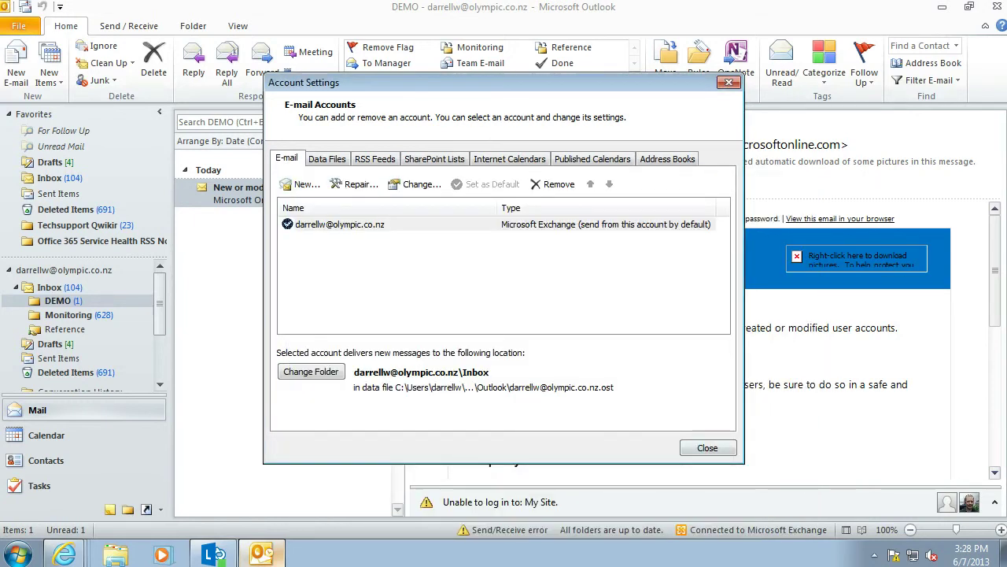
key(Return)
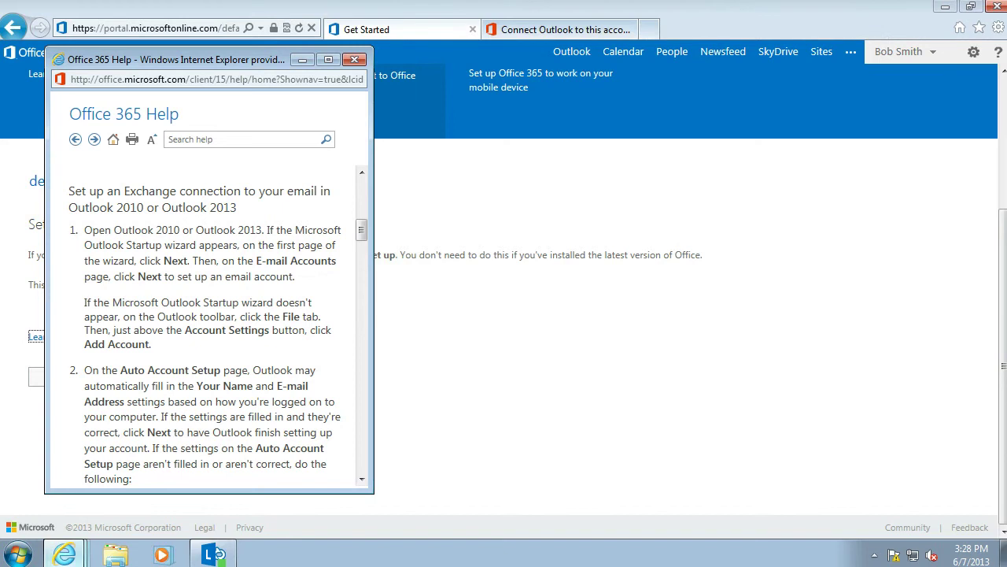
Relaunch Outlook 2010 and sign in to the Office 365 mailbox with remembered credentials
click(17, 554)
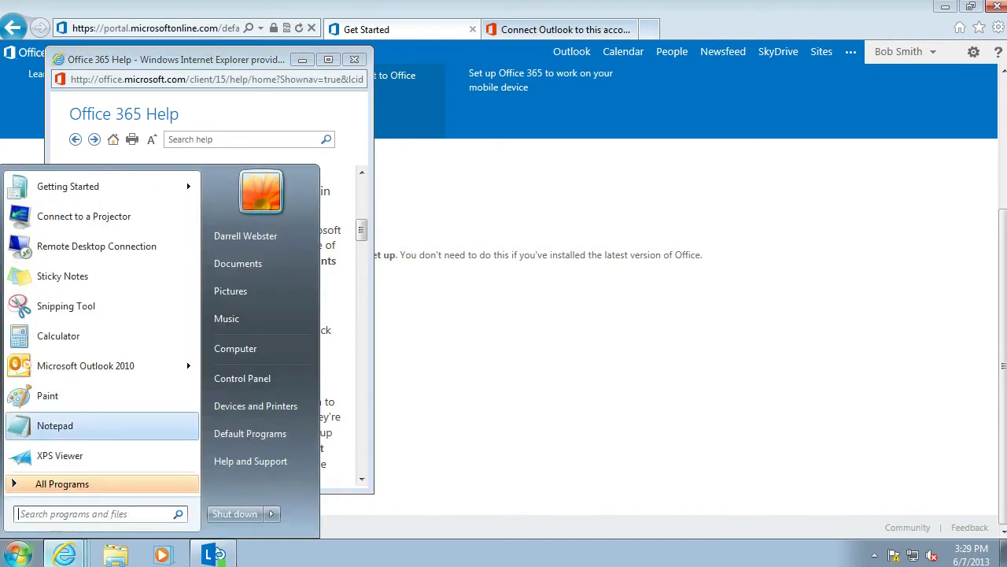
click(85, 365)
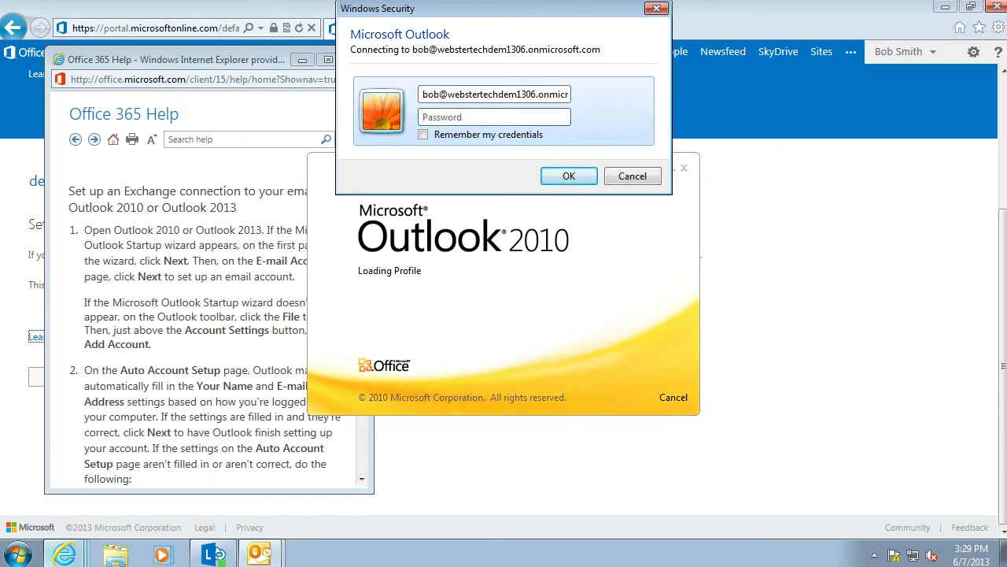
text(********)
key(Tab)
key(space)
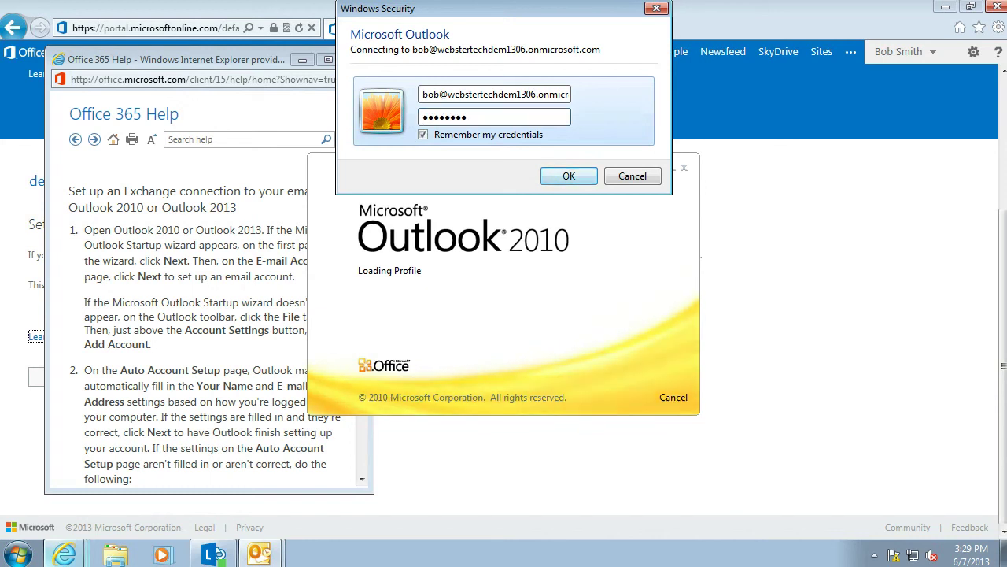
key(Tab)
key(Return)
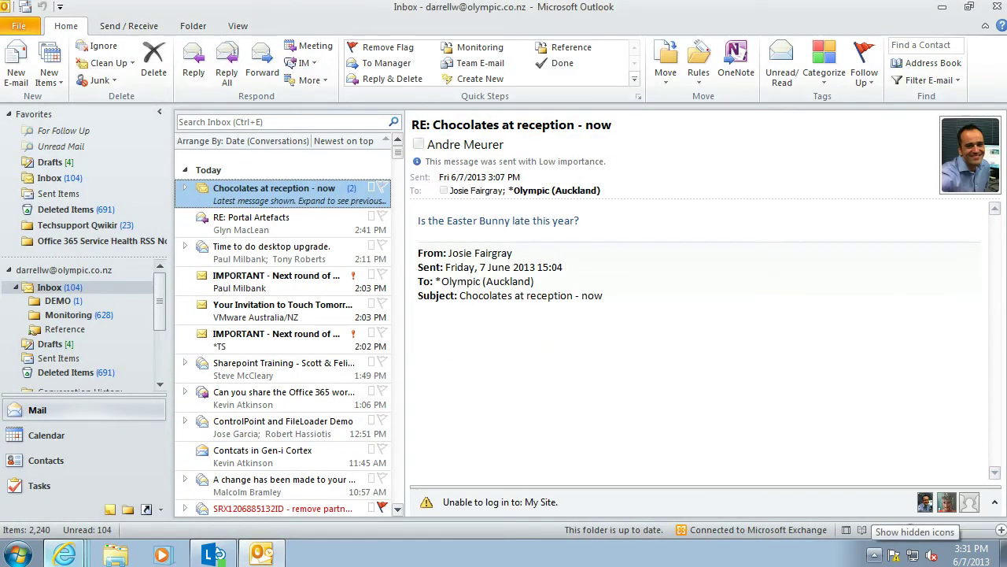
scroll(83, 326, down, 5)
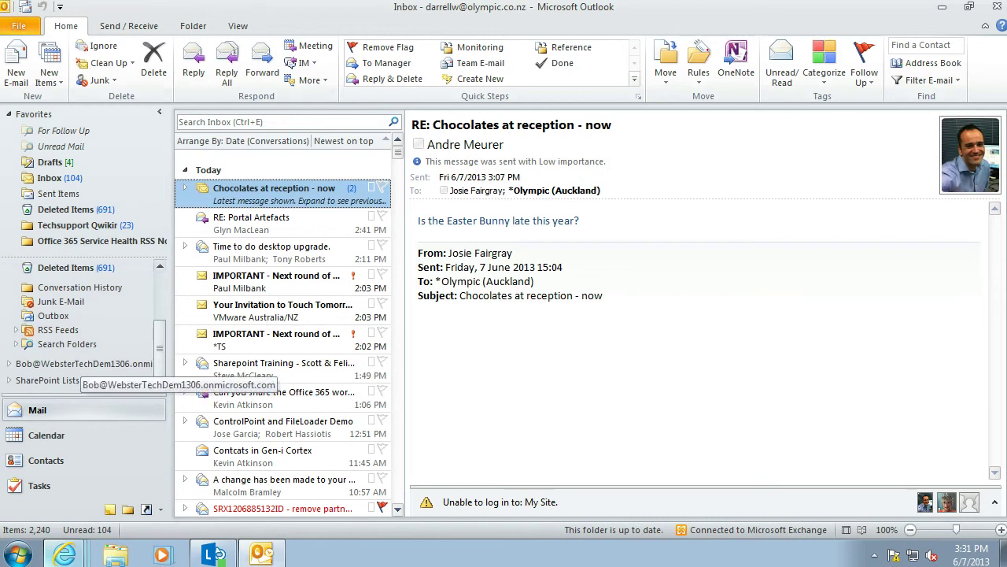
Expand the Office 365 mailbox, view its empty Inbox, then close Outlook
double_click(79, 364)
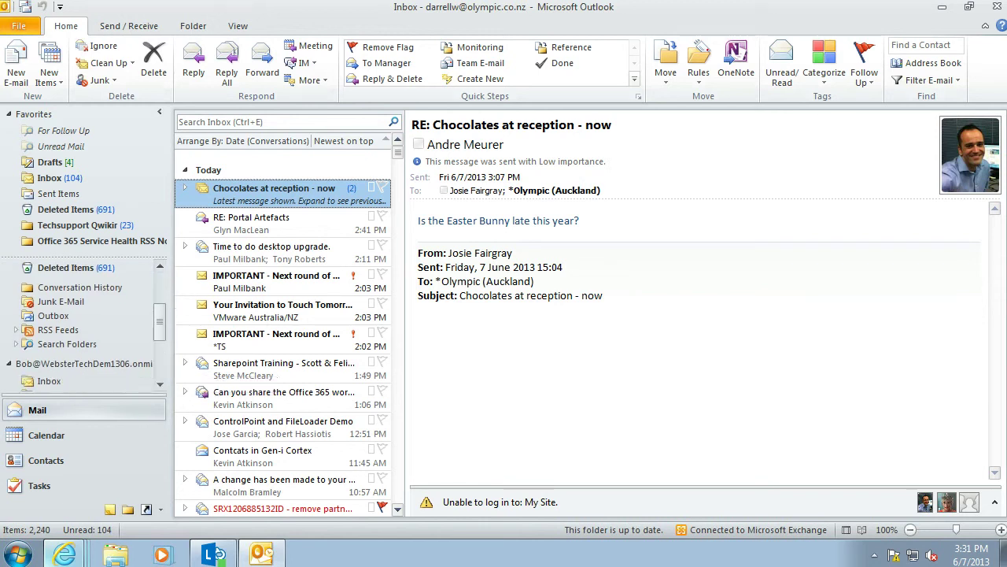
click(49, 381)
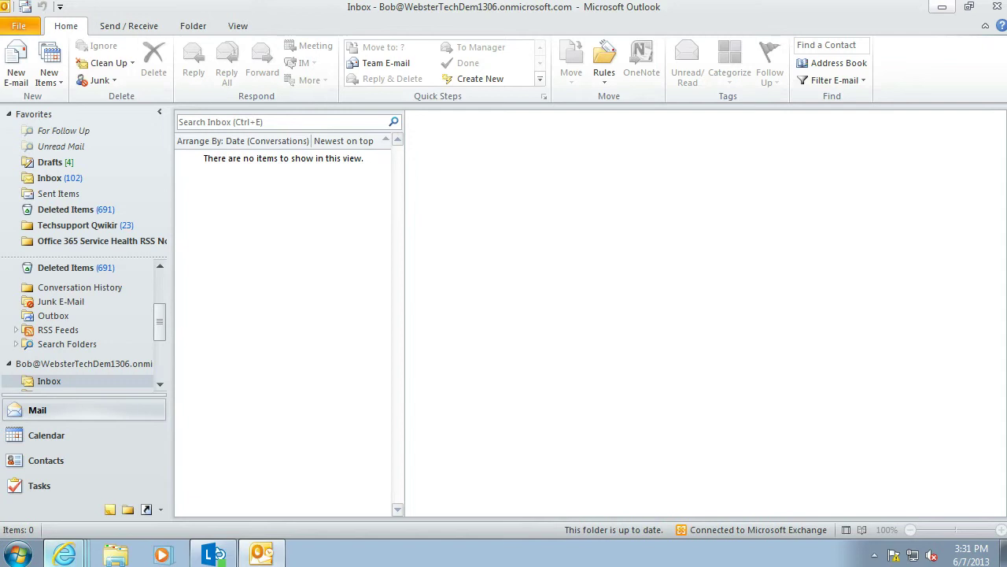
click(997, 6)
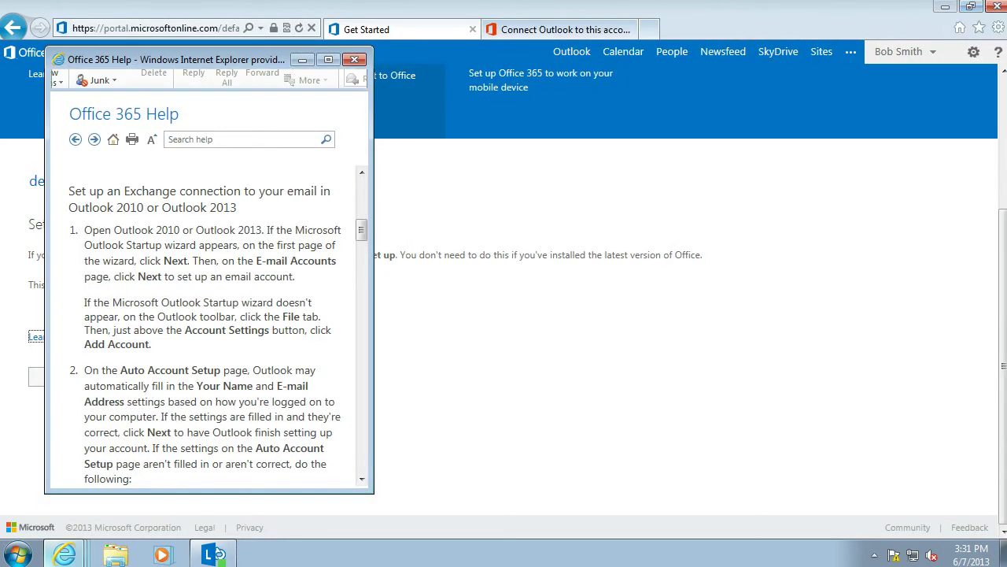
Close the Office 365 Help window and open Control Panel from the Start menu
click(354, 59)
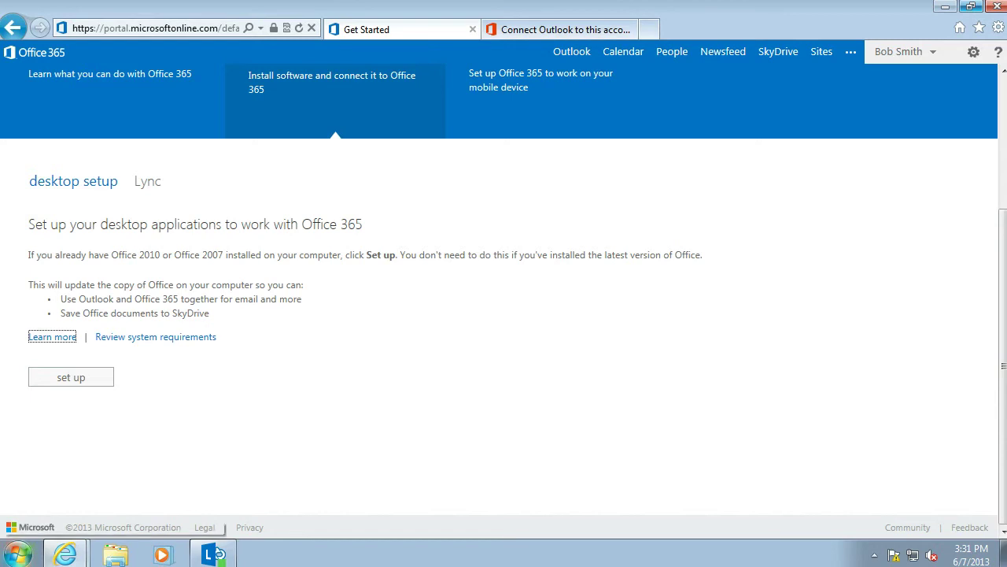
click(17, 555)
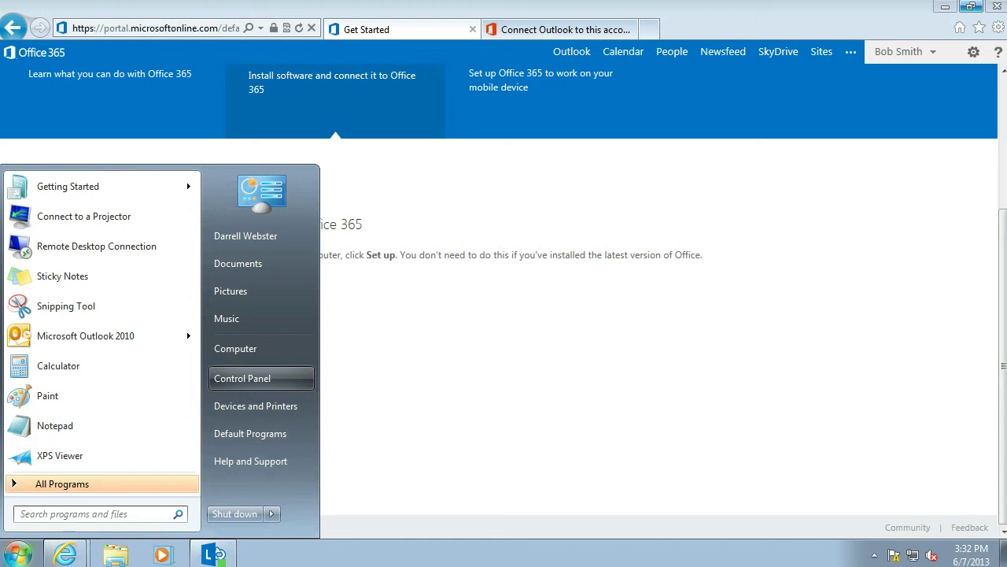
key(Escape)
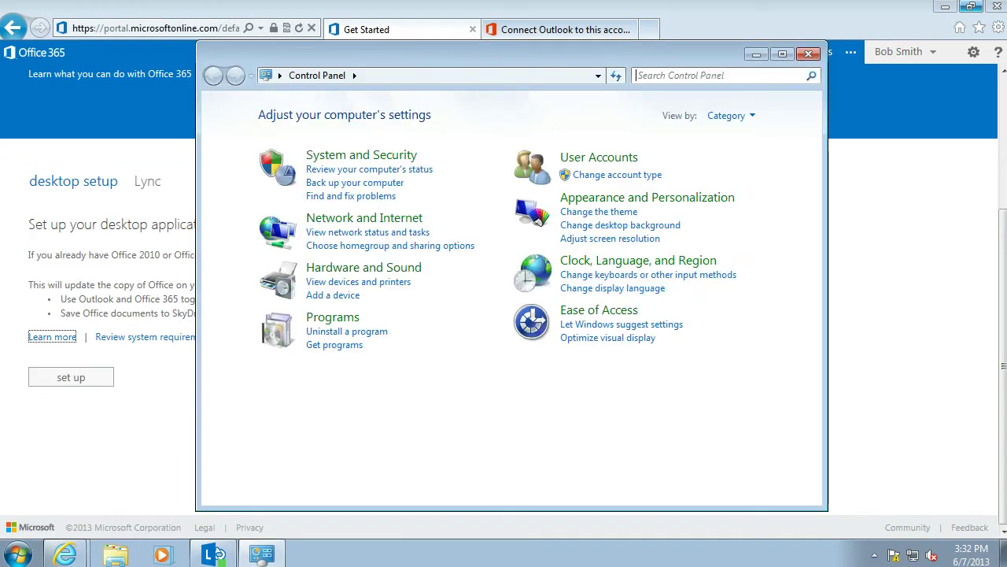
View Control Panel as Small icons and open Mail (32-bit) to list mail profiles
click(728, 116)
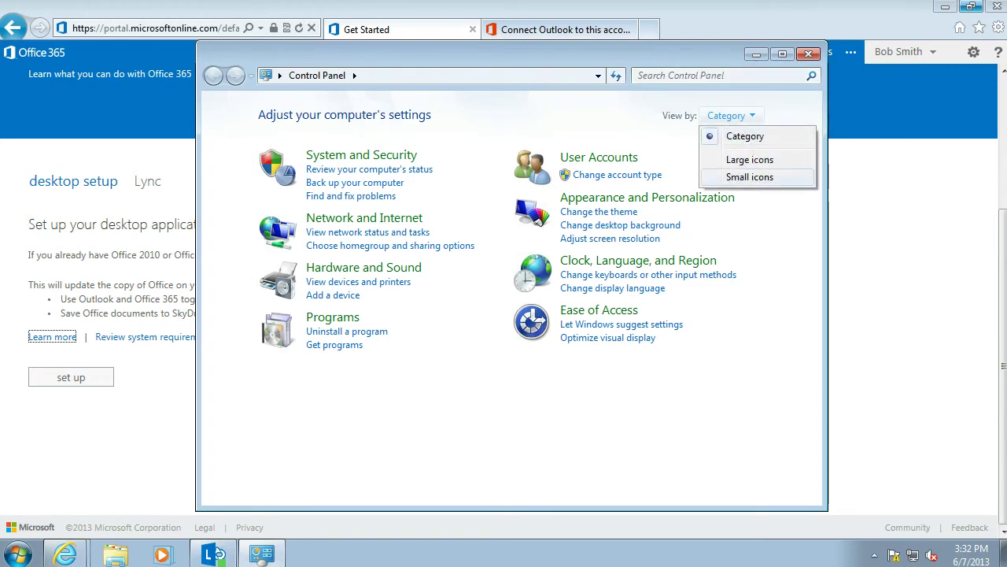
click(749, 176)
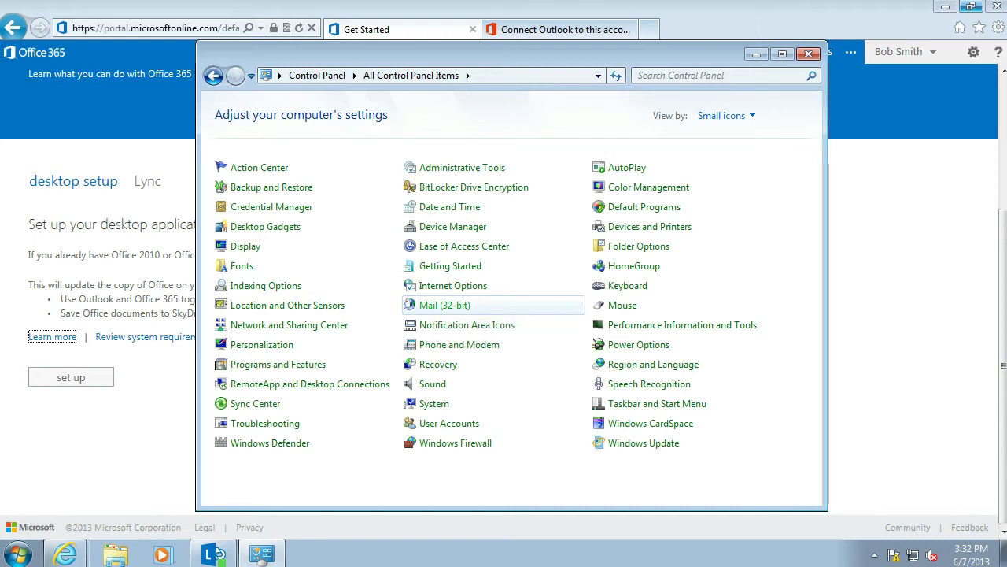
click(445, 304)
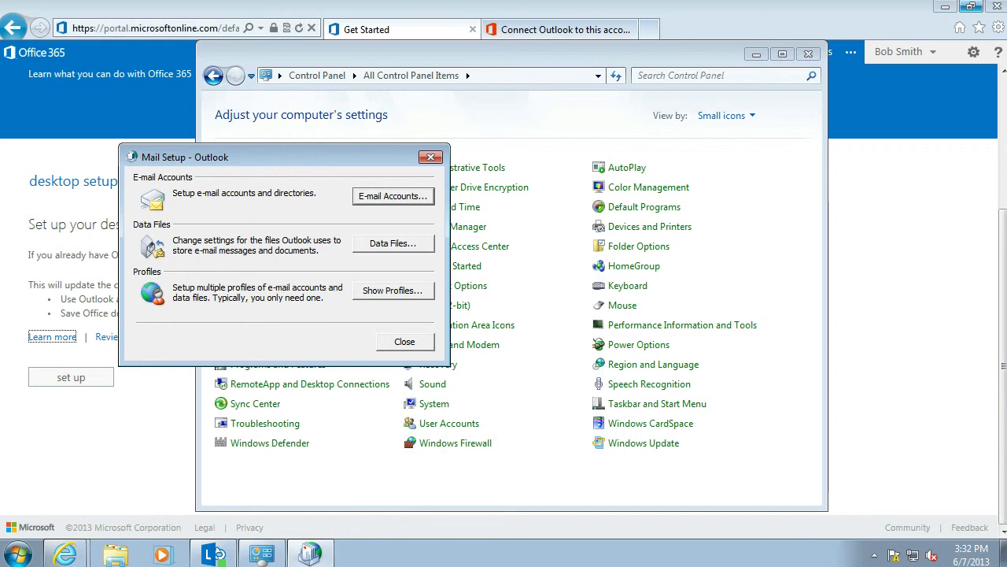
click(393, 290)
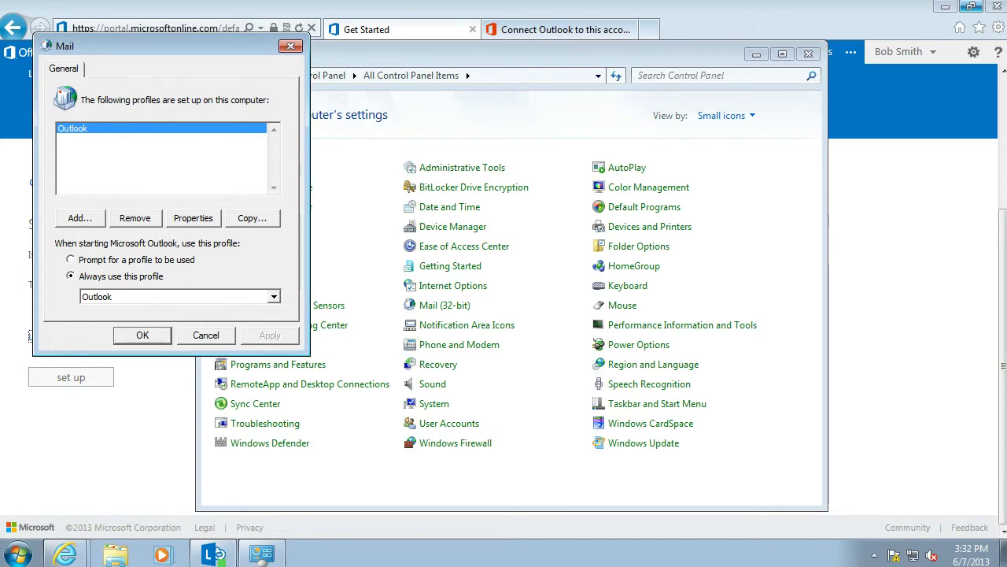
Add a new mail profile named 'O365'
key(alt+d)
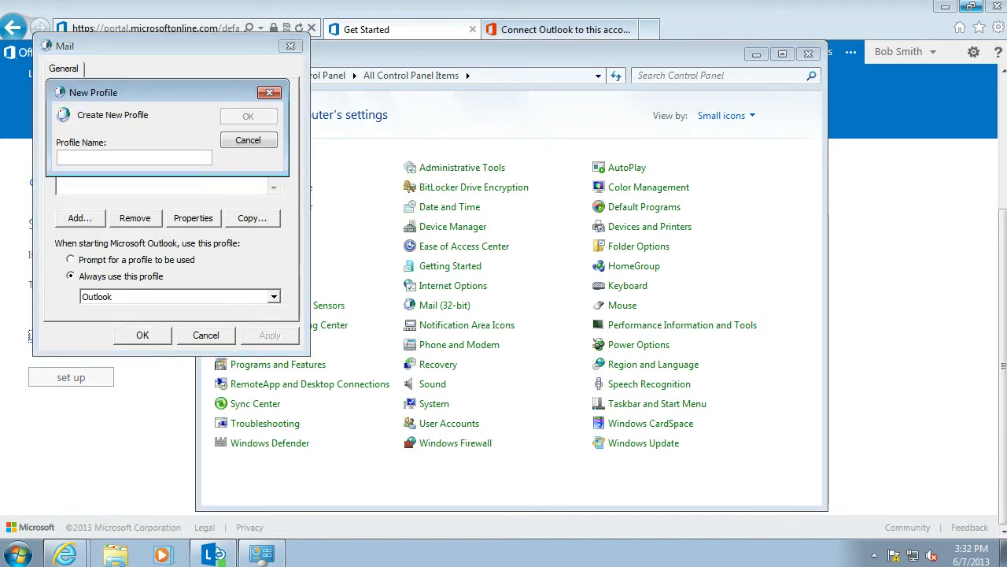
text(O365)
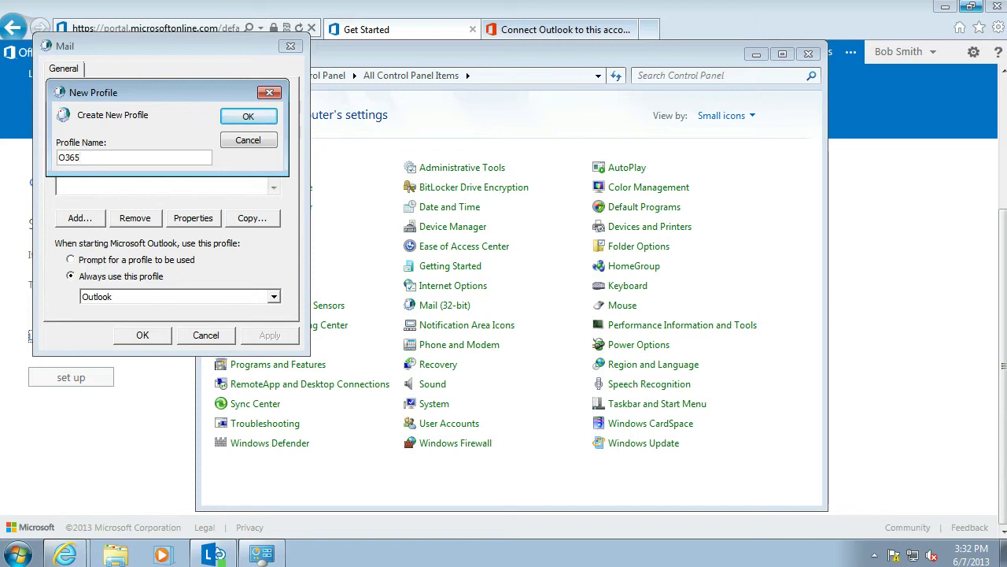
key(Return)
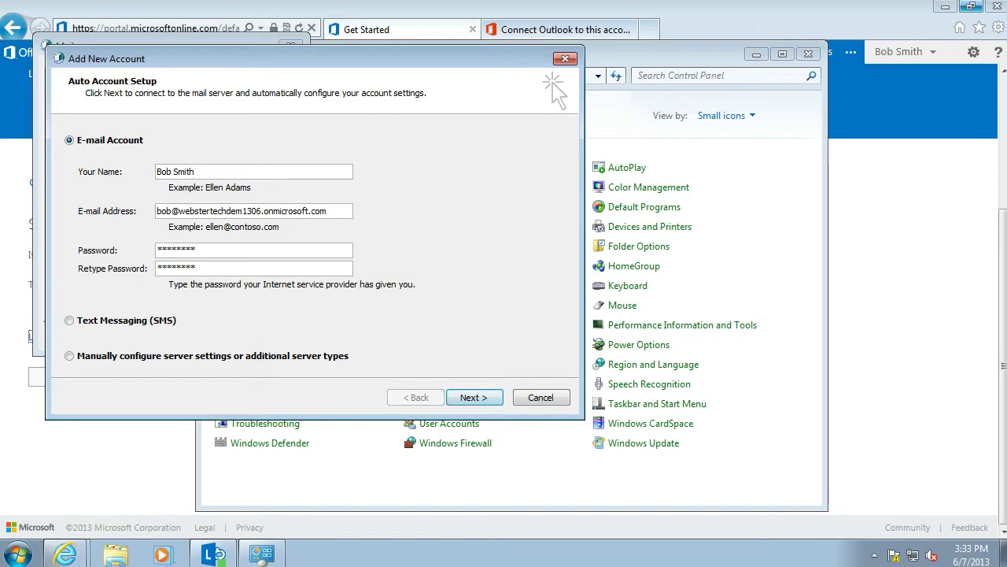
Let Auto Account Setup detect the Office 365 settings, then finish adding the account
key(Return)
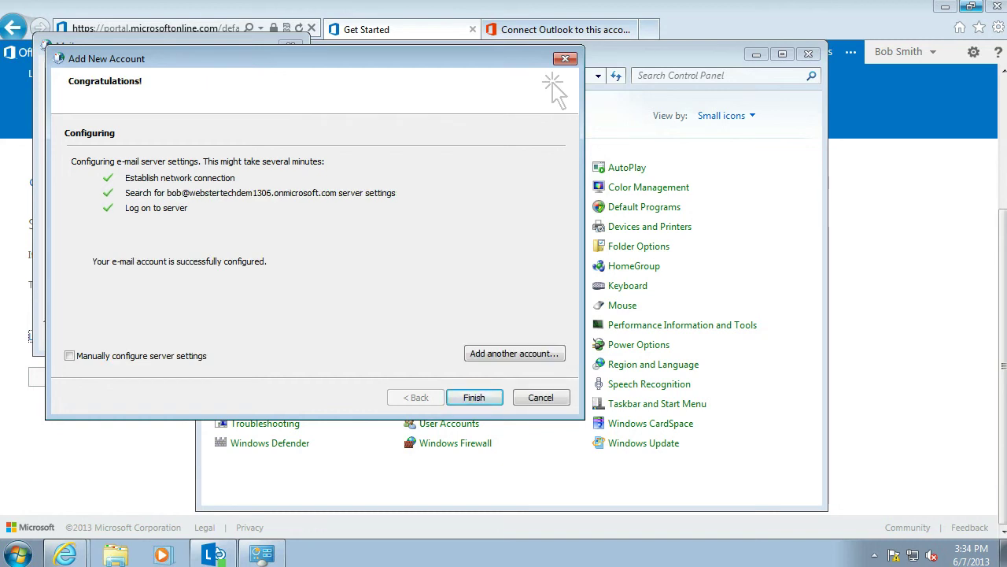
key(Return)
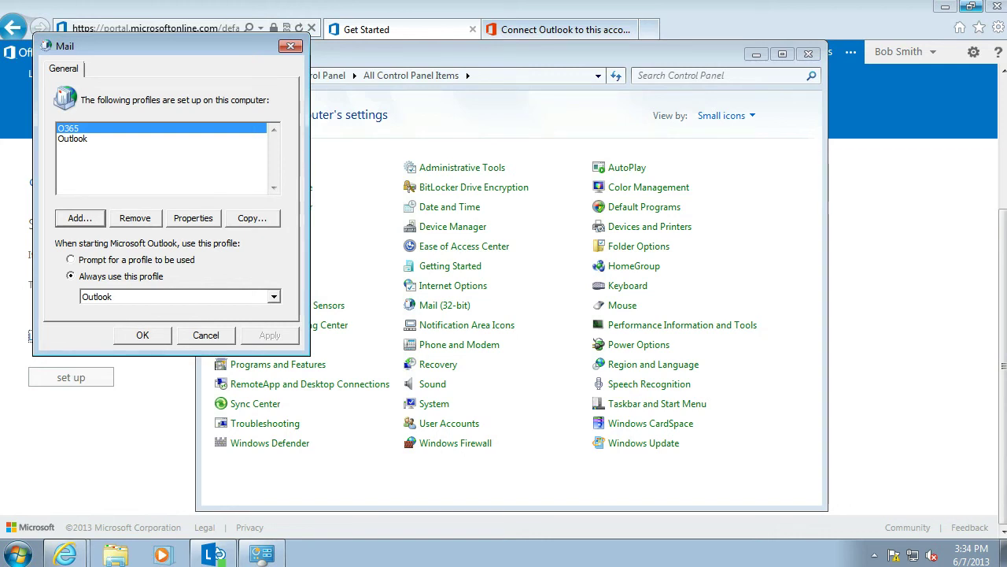
Change the Mail startup option to 'Prompt for a profile to be used', then apply and confirm
key(alt+Down)
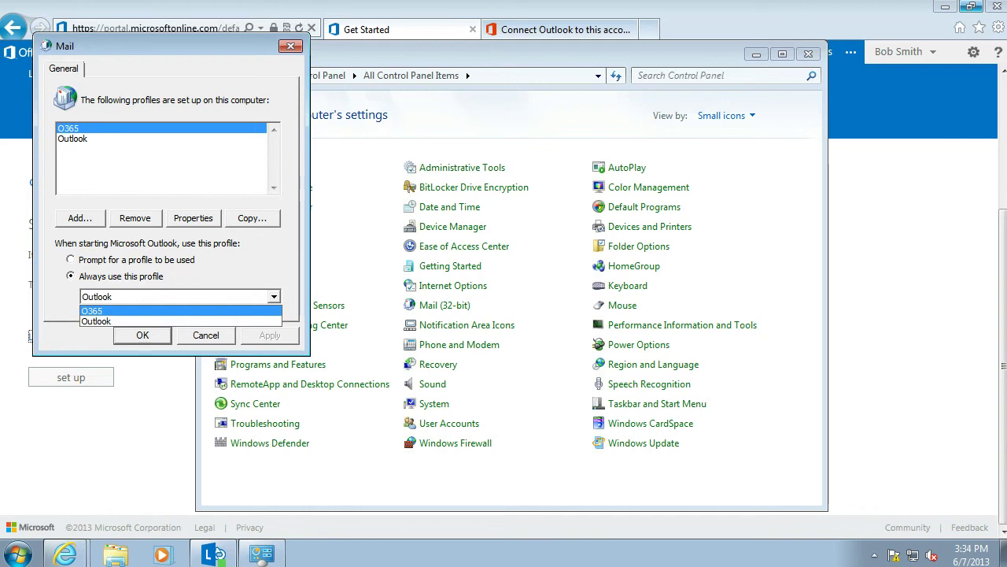
key(Escape)
key(shift+Tab)
key(Up)
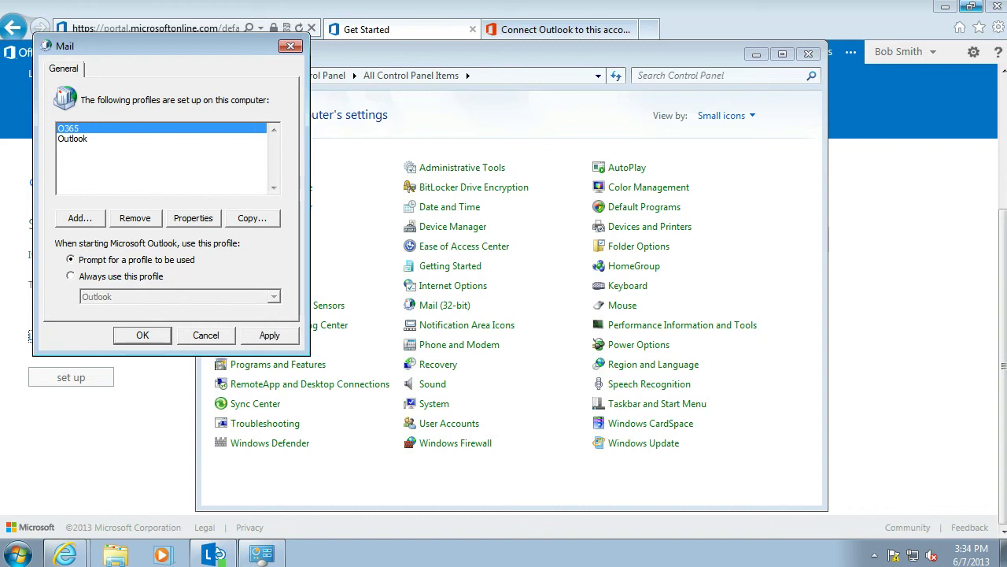
key(Tab)
key(Tab)
key(Tab)
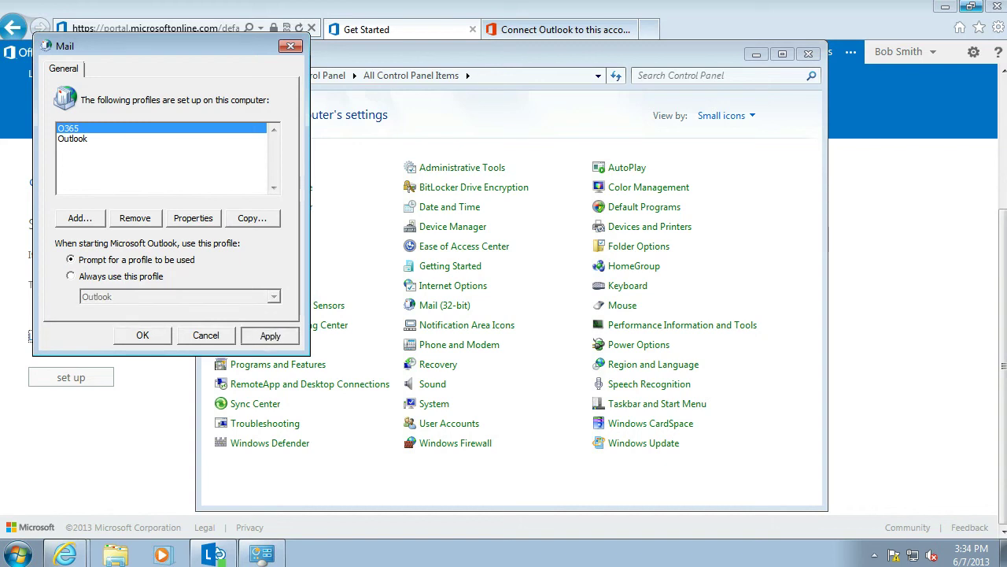
key(Return)
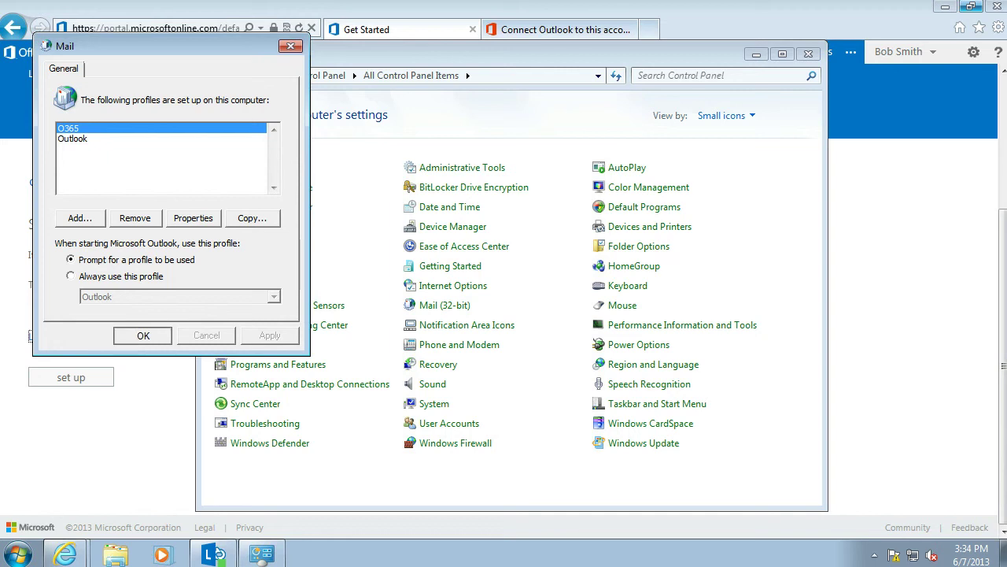
key(Return)
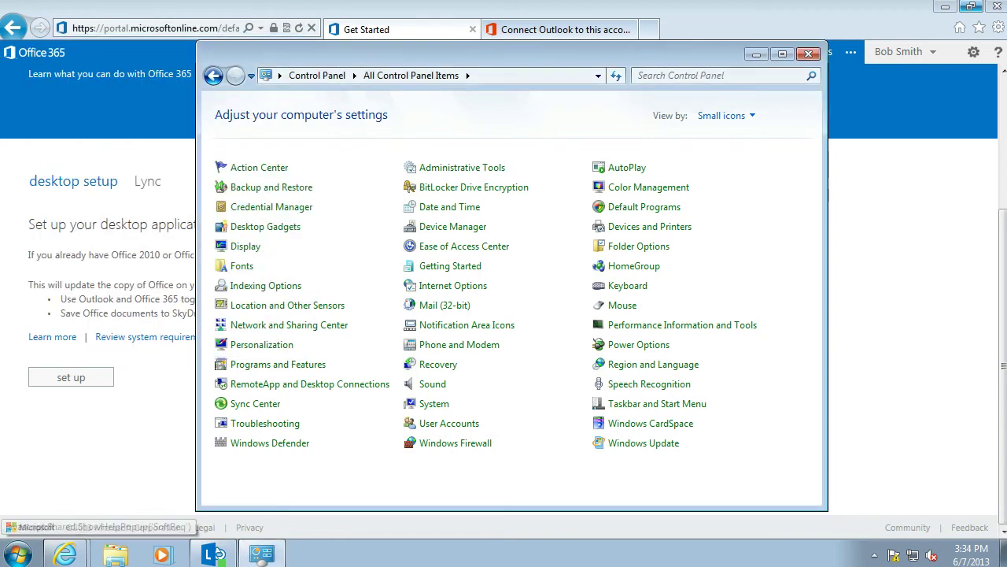
Launch Outlook 2010 from Start and choose the O365 profile at the Choose Profile prompt
key(super)
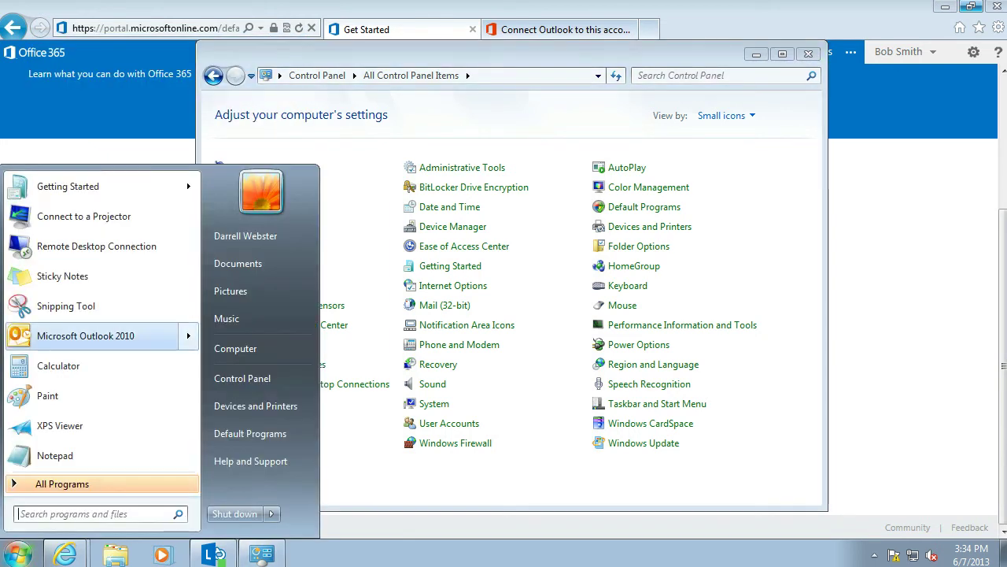
key(Return)
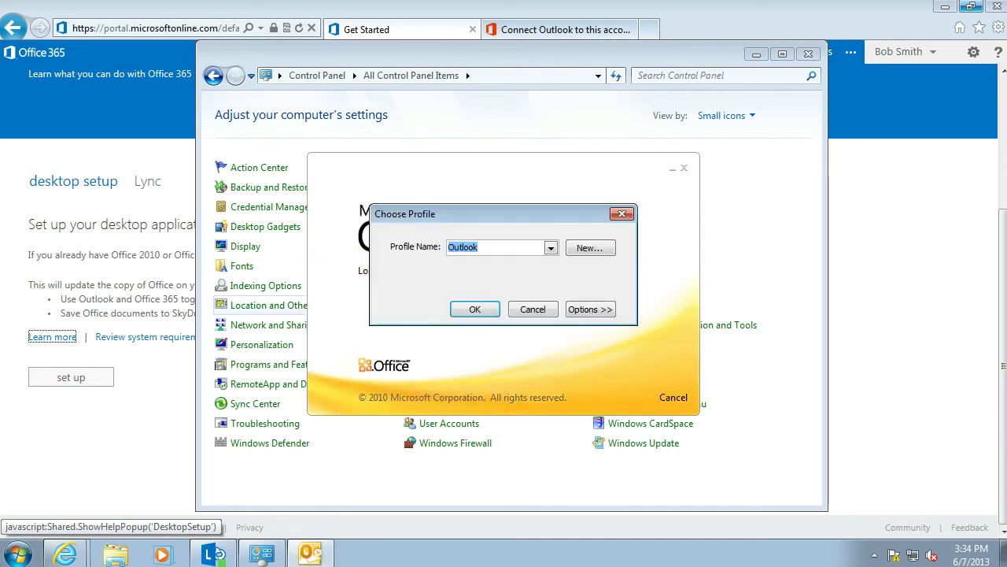
key(alt+Down)
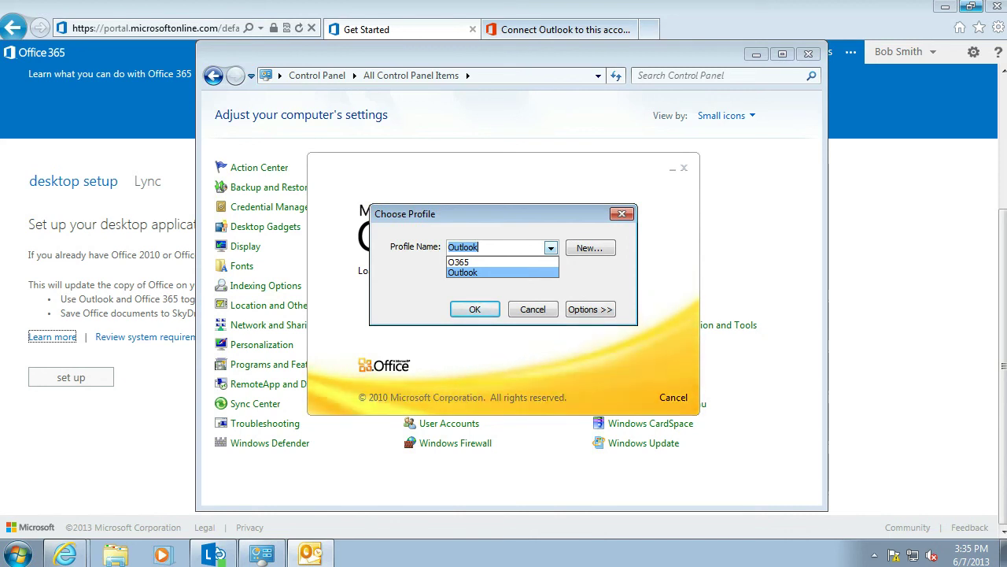
key(Up)
key(Return)
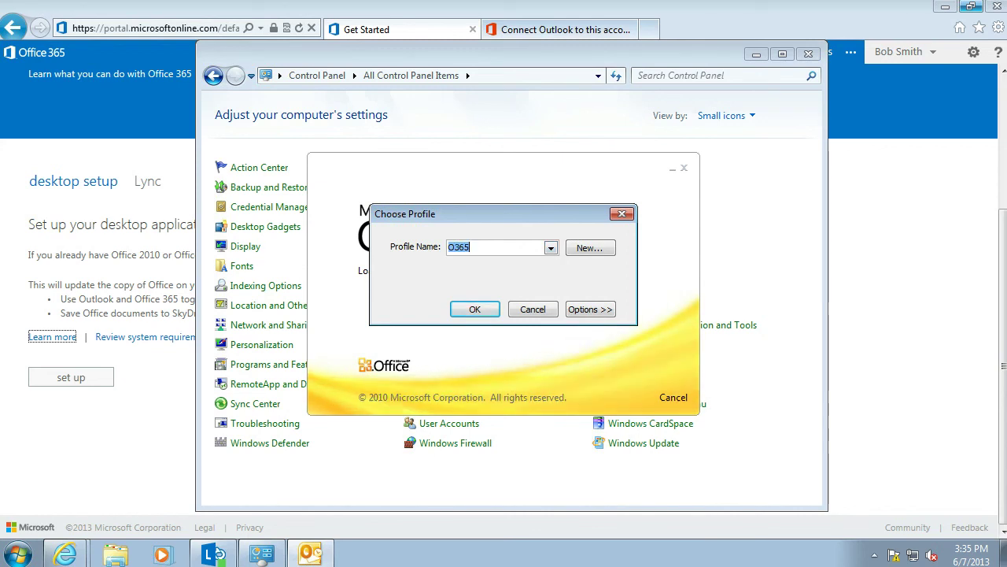
key(Return)
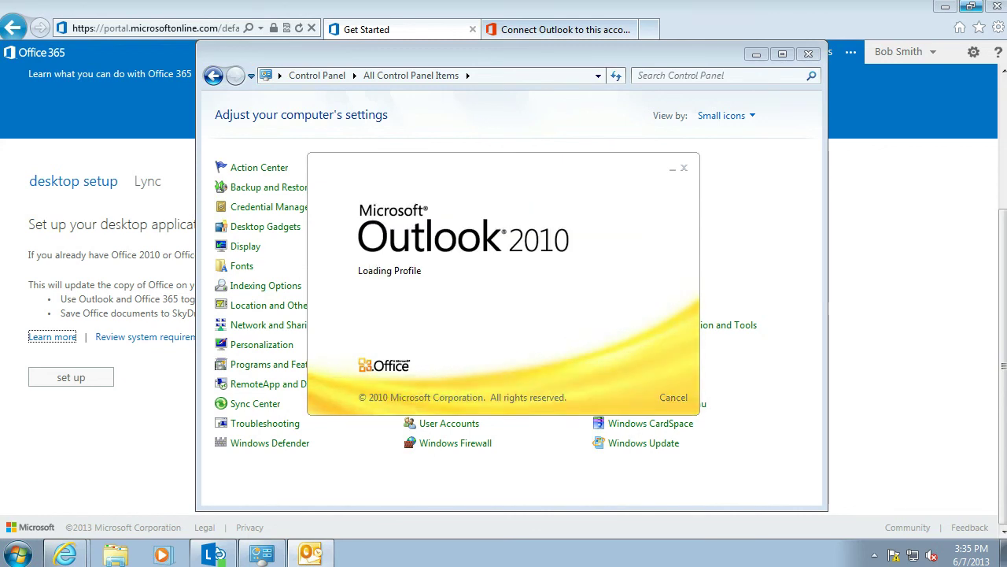